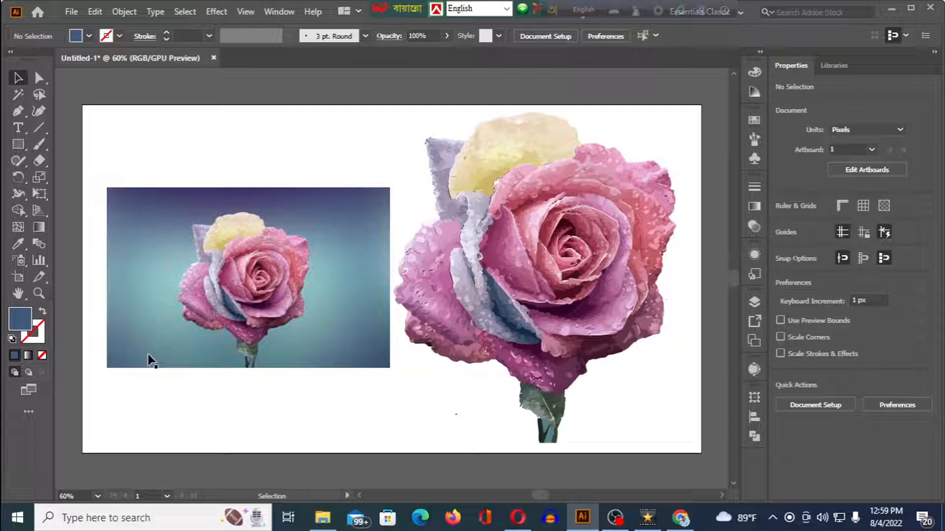
- Delete the existing cut-out rose, then enlarge and reposition the linked rose photo to about 969 px wide and 617 px high
{"action": "left_click", "coordinate": [507, 277]}
{"action": "key", "text": "Delete"}
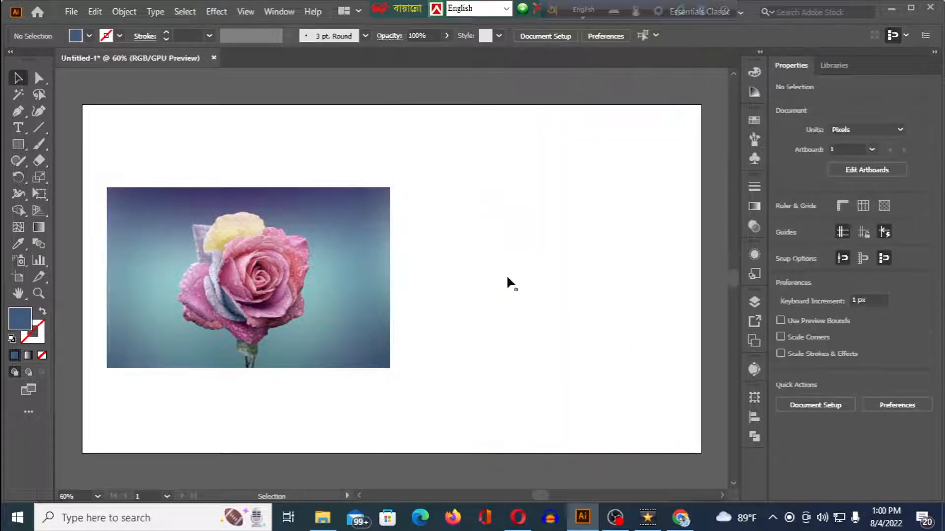
{"action": "left_click", "coordinate": [349, 319]}
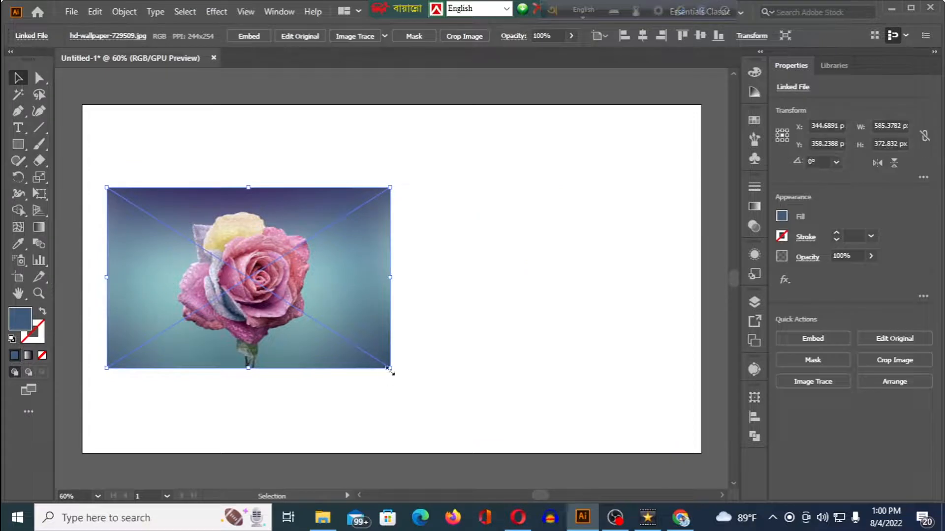
{"action": "left_click_drag", "start_coordinate": [391, 373], "coordinate": [479, 440]}
{"action": "left_click_drag", "start_coordinate": [336, 334], "coordinate": [359, 269]}
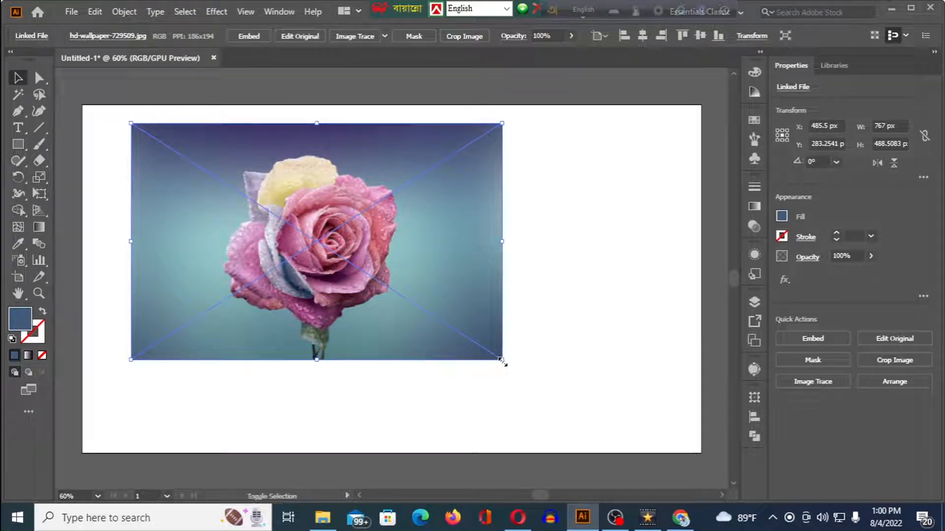
{"action": "left_click_drag", "start_coordinate": [503, 361], "coordinate": [607, 422]}
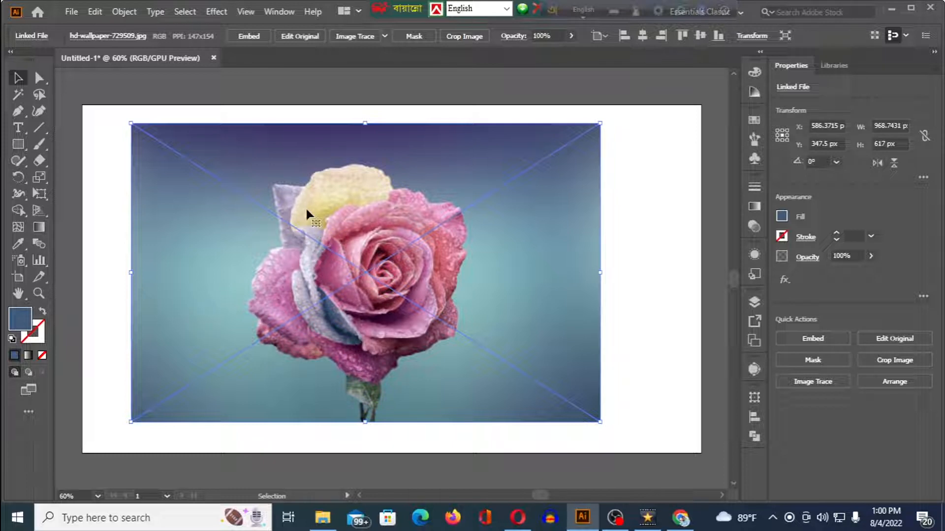
- Image-trace the rose photo with the Low Fidelity Photo preset and set the number of colors to 28
{"action": "left_click", "coordinate": [384, 36]}
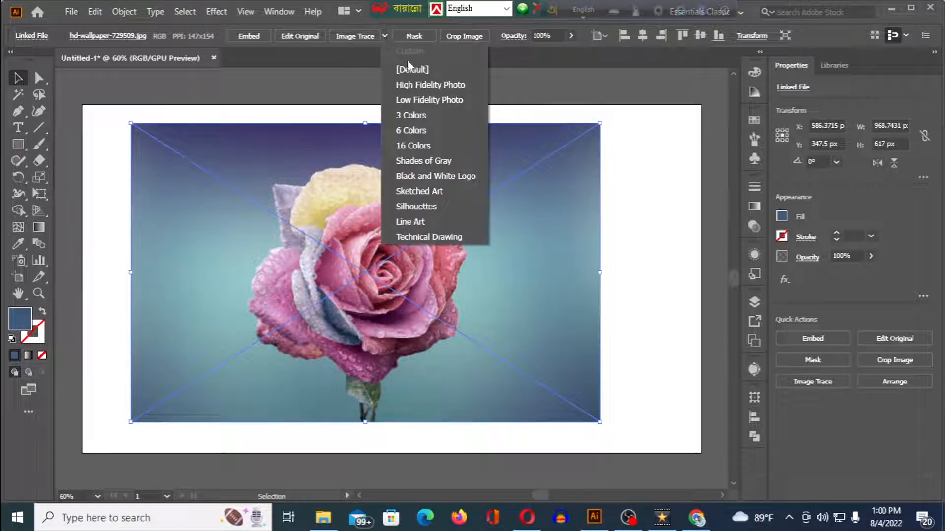
{"action": "left_click", "coordinate": [435, 96]}
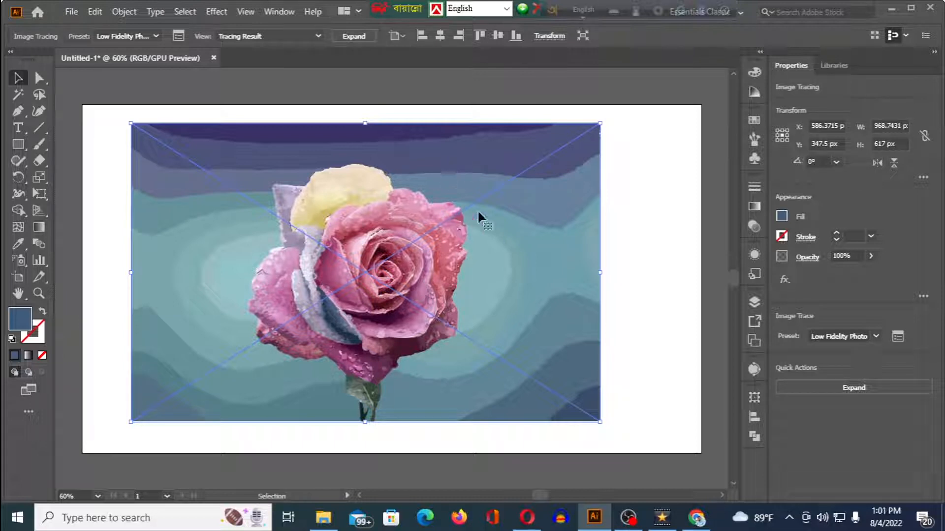
{"action": "left_click", "coordinate": [898, 338]}
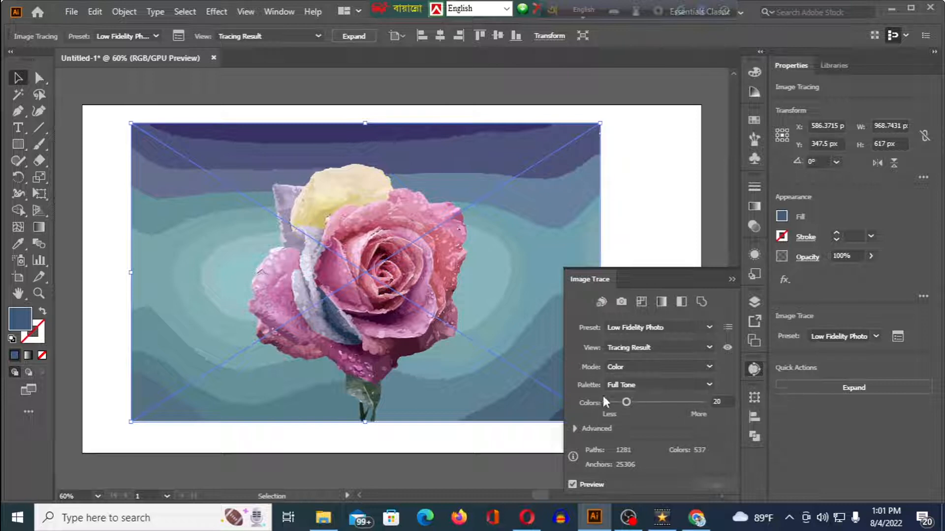
{"action": "left_click_drag", "start_coordinate": [625, 402], "coordinate": [633, 404]}
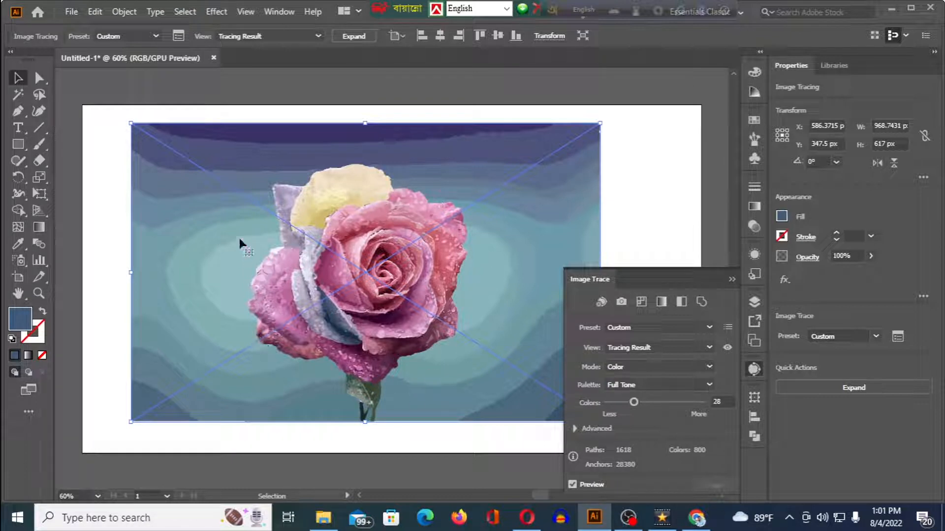
{"action": "left_click", "coordinate": [728, 277]}
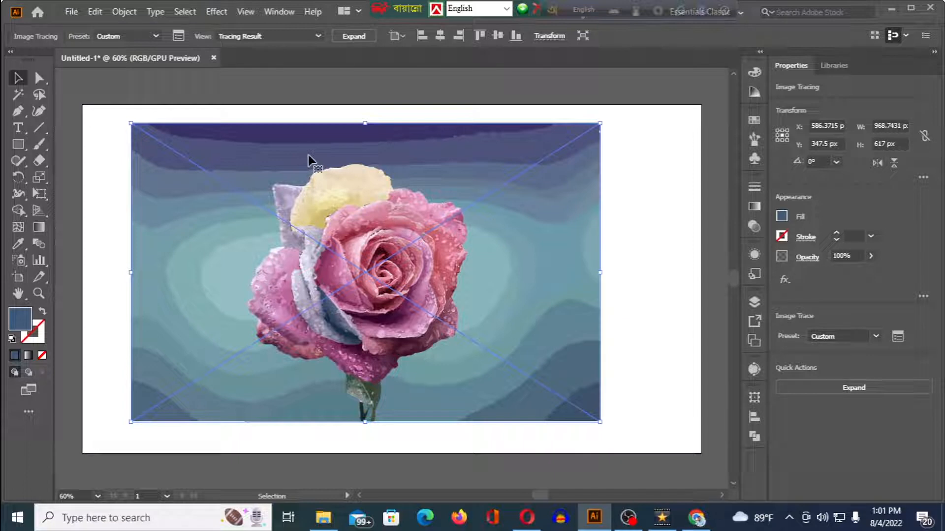
- Expand the tracing into paths and delete the background shapes on the left side of the rose
{"action": "left_click", "coordinate": [354, 36]}
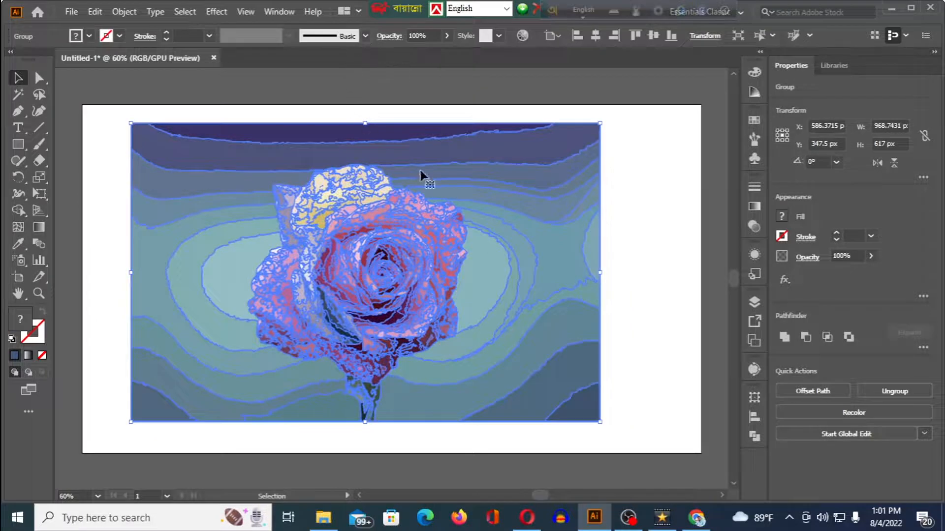
{"action": "left_click", "coordinate": [634, 259]}
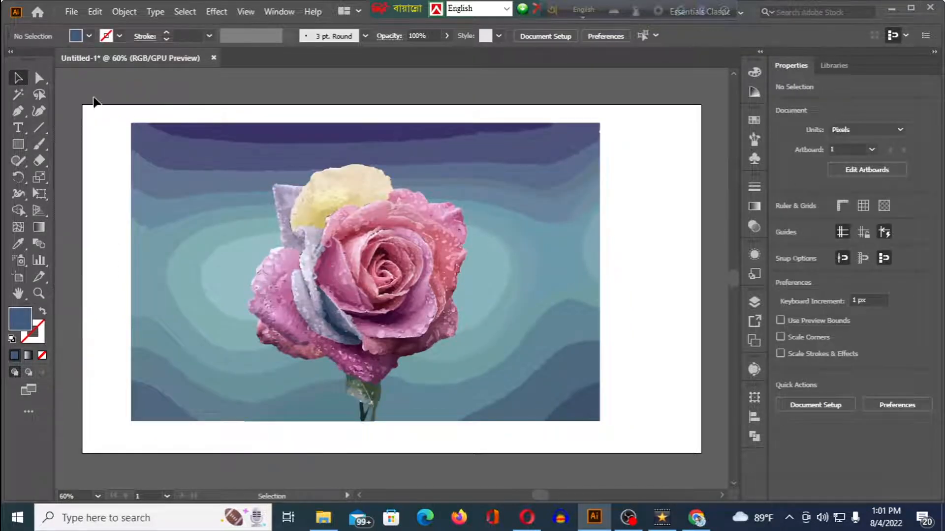
{"action": "left_click", "coordinate": [39, 77]}
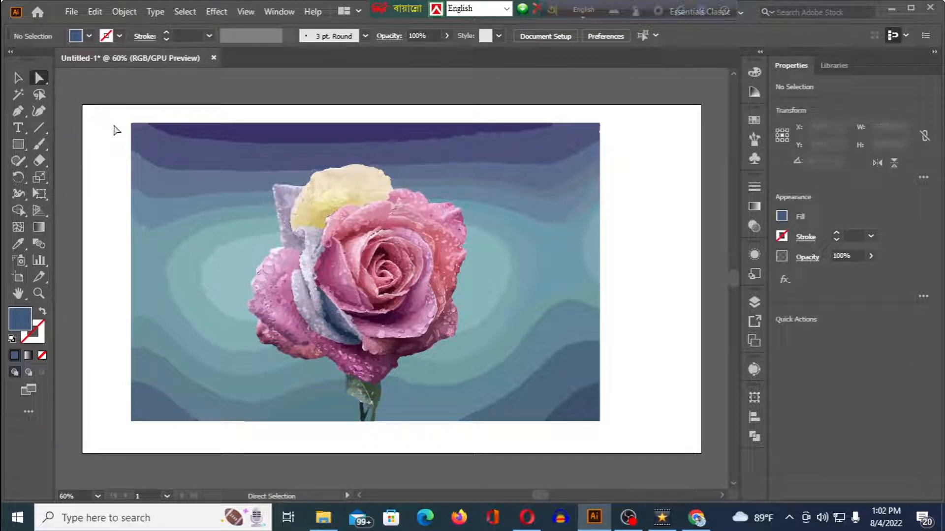
{"action": "left_click_drag", "start_coordinate": [124, 116], "coordinate": [238, 436]}
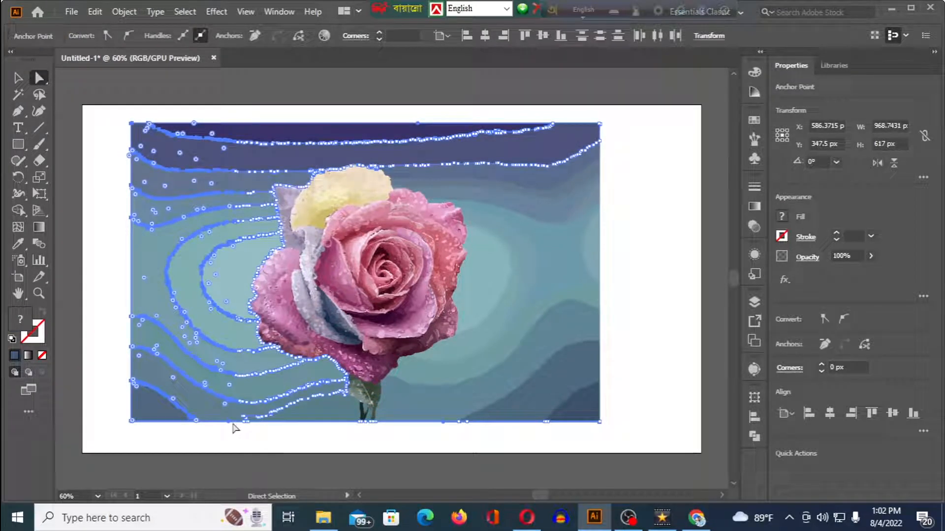
{"action": "key", "text": "Delete"}
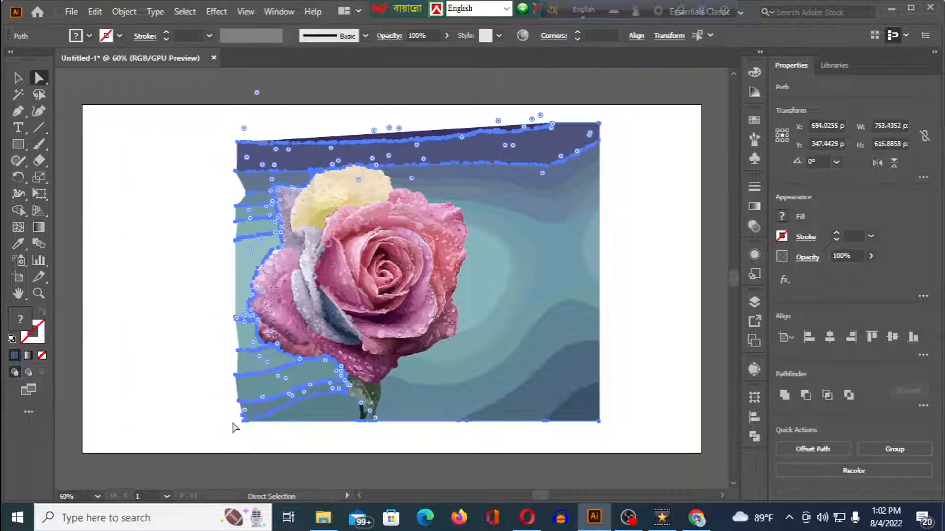
{"action": "key", "text": "Delete"}
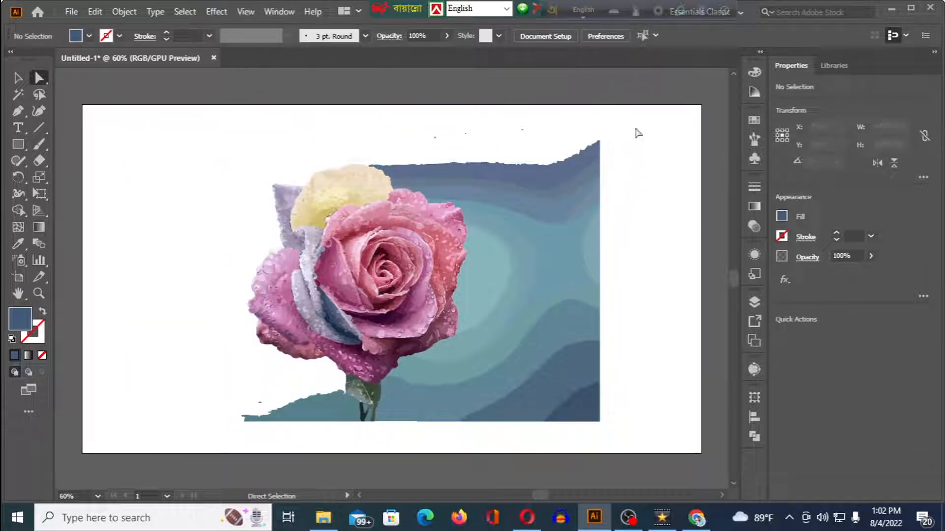
- Delete the background shapes on the right side of the rose and the teal shape beside the stem
{"action": "left_click_drag", "start_coordinate": [632, 123], "coordinate": [490, 443]}
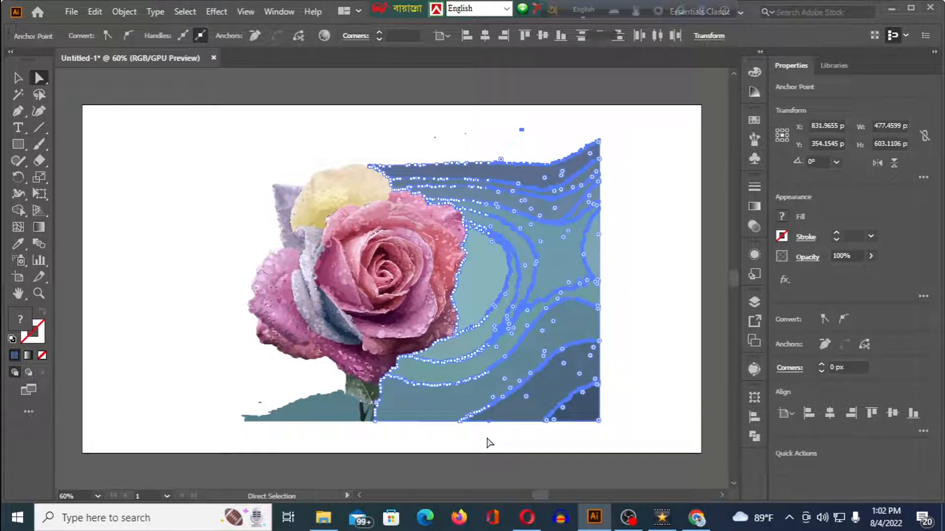
{"action": "key", "text": "Delete"}
{"action": "key", "text": "Delete"}
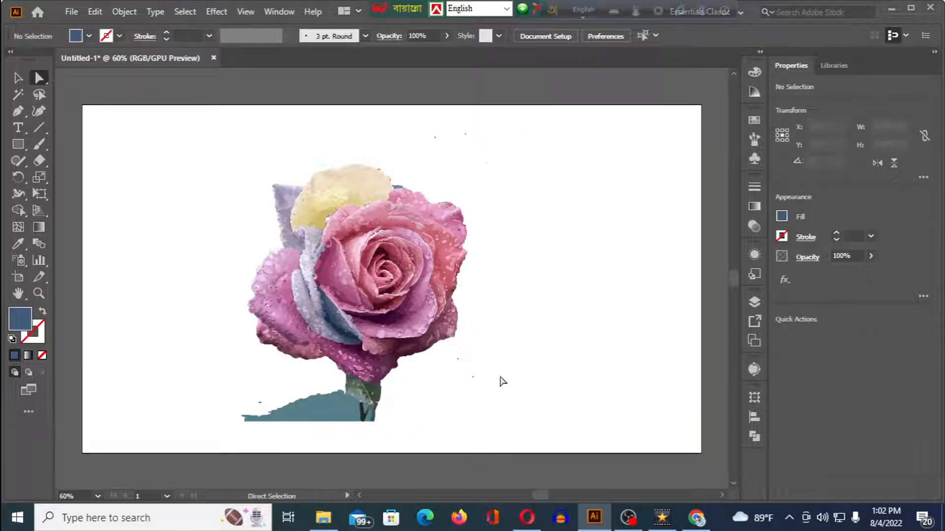
{"action": "left_click_drag", "start_coordinate": [190, 399], "coordinate": [340, 432]}
{"action": "key", "text": "Delete"}
{"action": "key", "text": "Delete"}
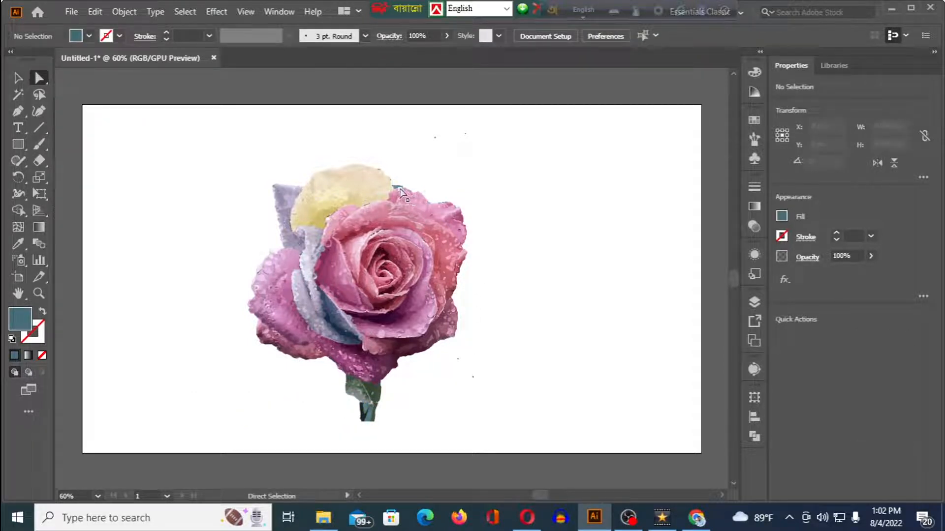
- Delete the small leftover fragments along the rose's upper edge, around the yellow and pink petals
{"action": "left_click", "coordinate": [397, 188]}
{"action": "key", "text": "Delete"}
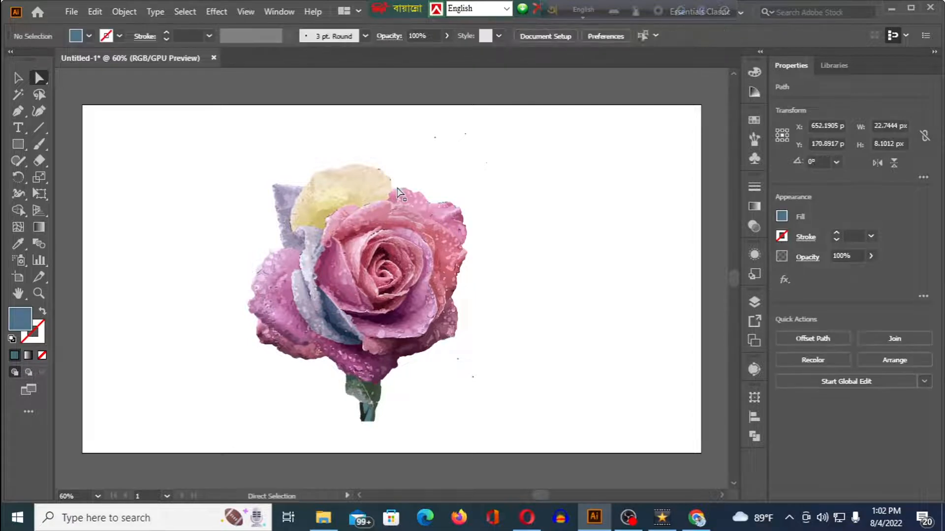
{"action": "left_click", "coordinate": [379, 170]}
{"action": "key", "text": "Delete"}
{"action": "key", "text": "Delete"}
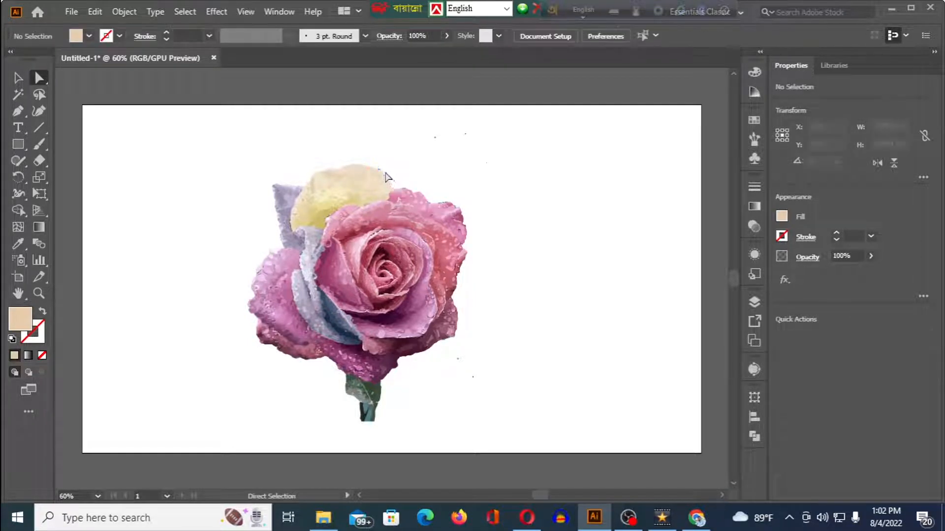
{"action": "left_click", "coordinate": [380, 170]}
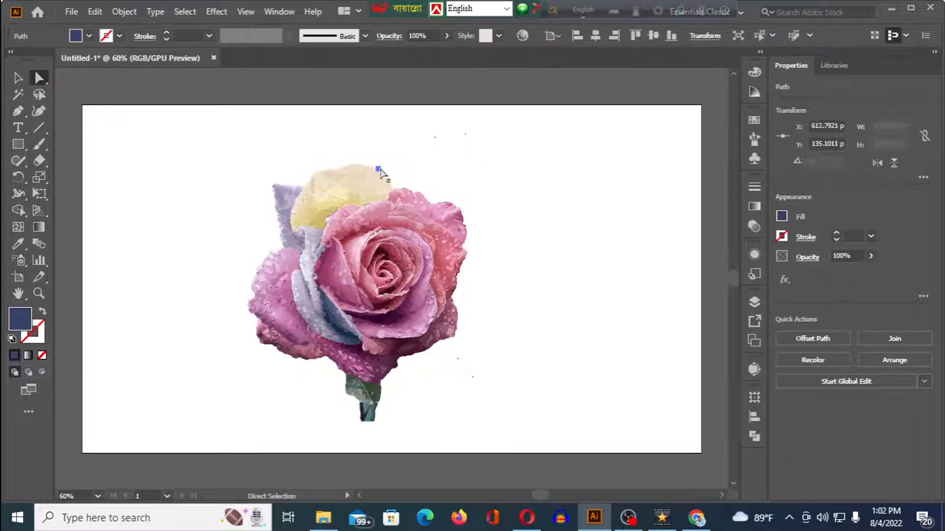
{"action": "key", "text": "Delete"}
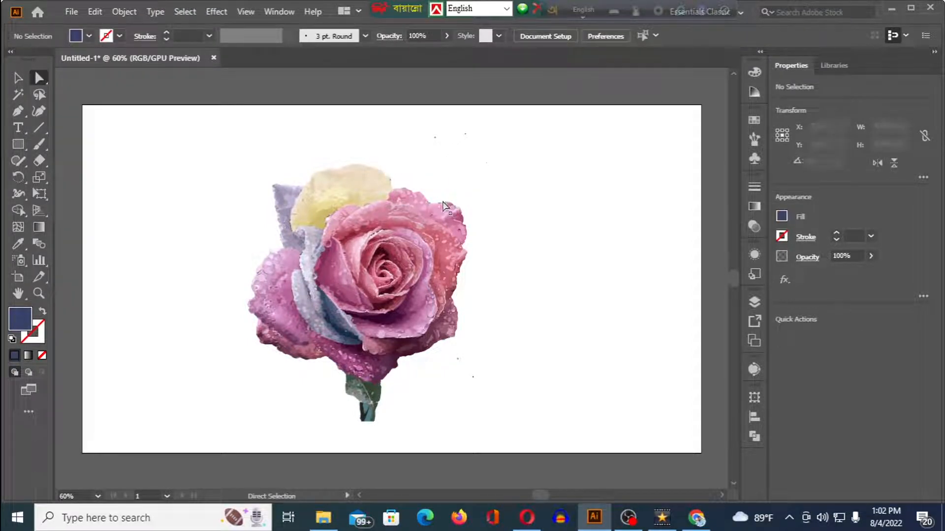
{"action": "left_click", "coordinate": [496, 207]}
{"action": "key", "text": "Delete"}
{"action": "key", "text": "Delete"}
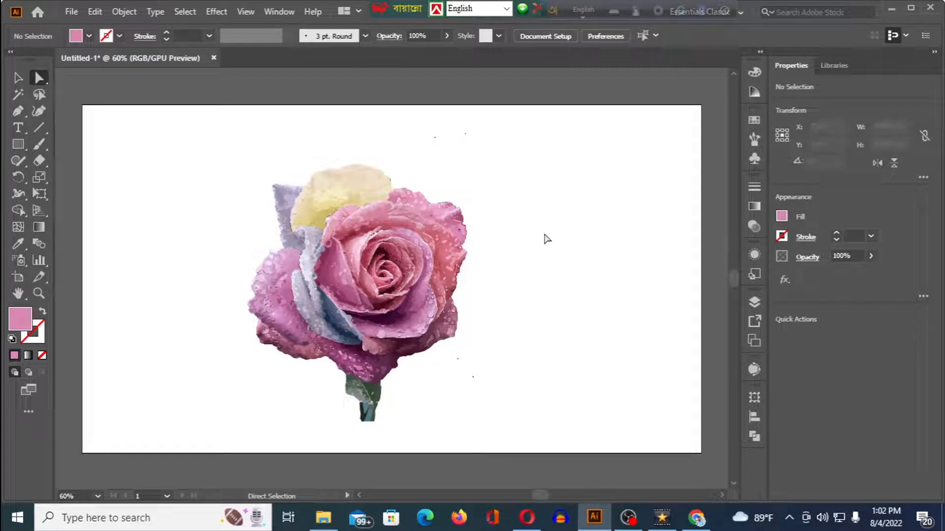
- Examine the rose's outline and stem up close for remaining background fragments
{"action": "scroll", "coordinate": [485, 226], "scroll_direction": "up", "scroll_amount": 1}
{"action": "scroll", "coordinate": [485, 226], "scroll_direction": "down", "scroll_amount": 1}
{"action": "scroll", "coordinate": [485, 227], "scroll_direction": "up", "scroll_amount": 1}
{"action": "scroll", "coordinate": [485, 226], "scroll_direction": "up", "scroll_amount": 1}
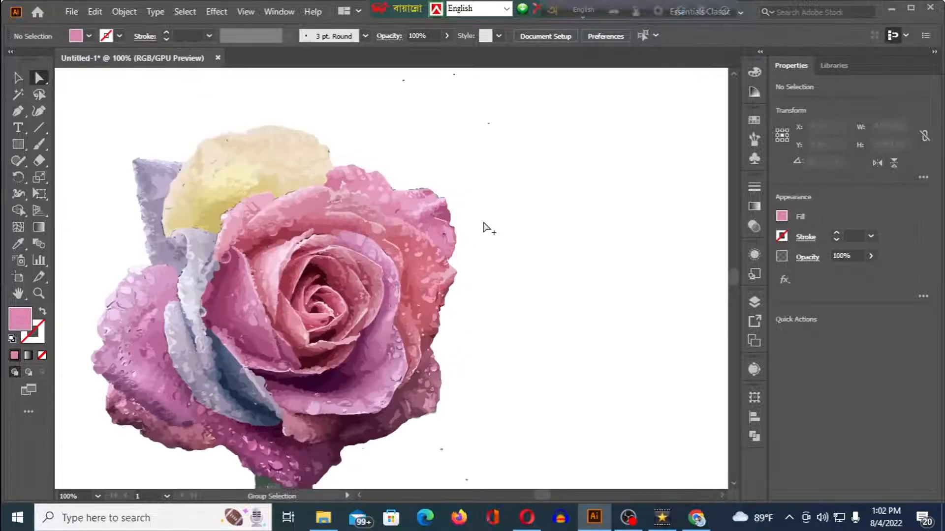
{"action": "scroll", "coordinate": [486, 227], "scroll_direction": "down", "scroll_amount": 2}
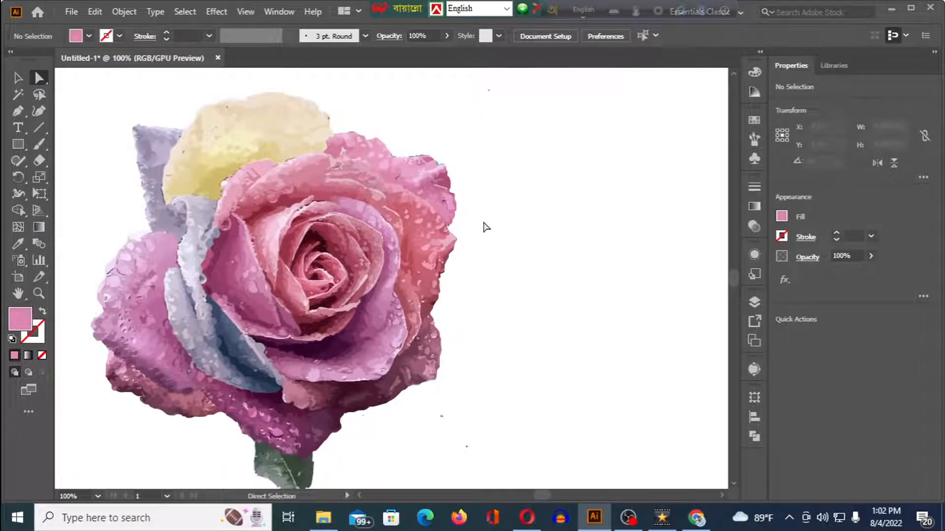
{"action": "scroll", "coordinate": [485, 226], "scroll_direction": "down", "scroll_amount": 1}
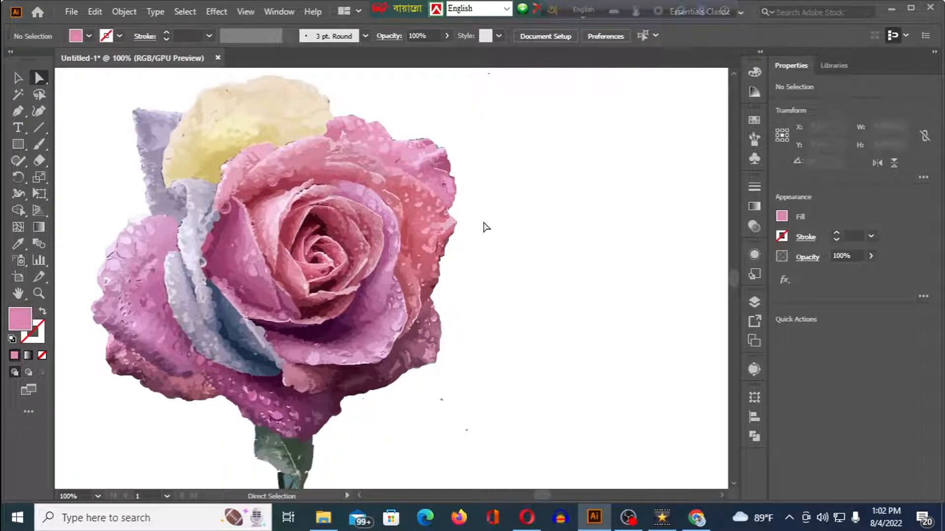
{"action": "scroll", "coordinate": [485, 227], "scroll_direction": "down", "scroll_amount": 8}
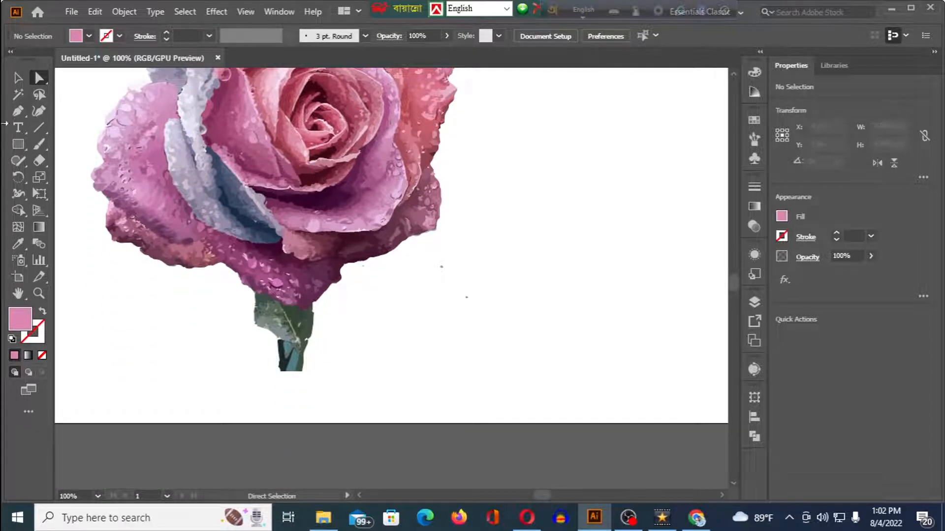
- Move the whole rose group off the artboard onto the dark canvas below it, to about X 679 px, Y 1046 px
{"action": "left_click", "coordinate": [18, 77]}
{"action": "left_click", "coordinate": [231, 159]}
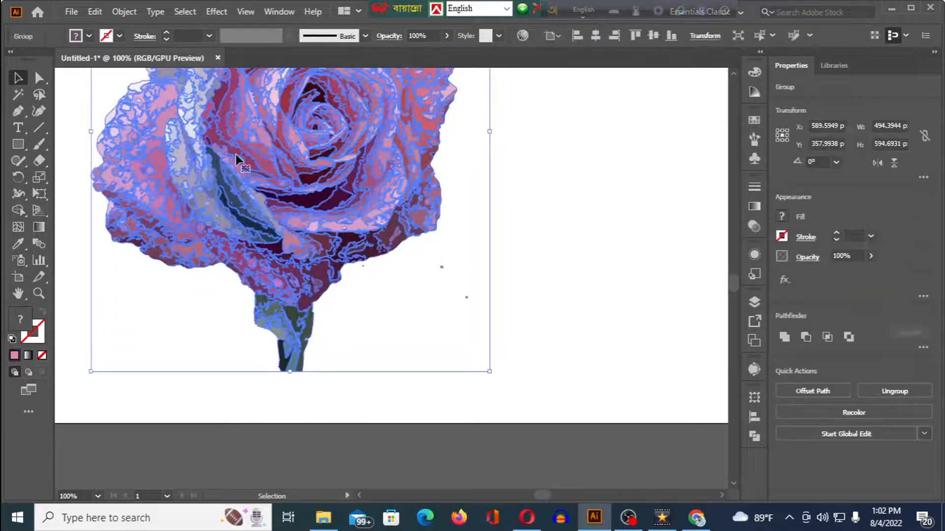
{"action": "scroll", "coordinate": [260, 116], "scroll_direction": "down", "scroll_amount": 5}
{"action": "left_click_drag", "start_coordinate": [265, 142], "coordinate": [417, 385]}
{"action": "scroll", "coordinate": [357, 284], "scroll_direction": "down", "scroll_amount": 11}
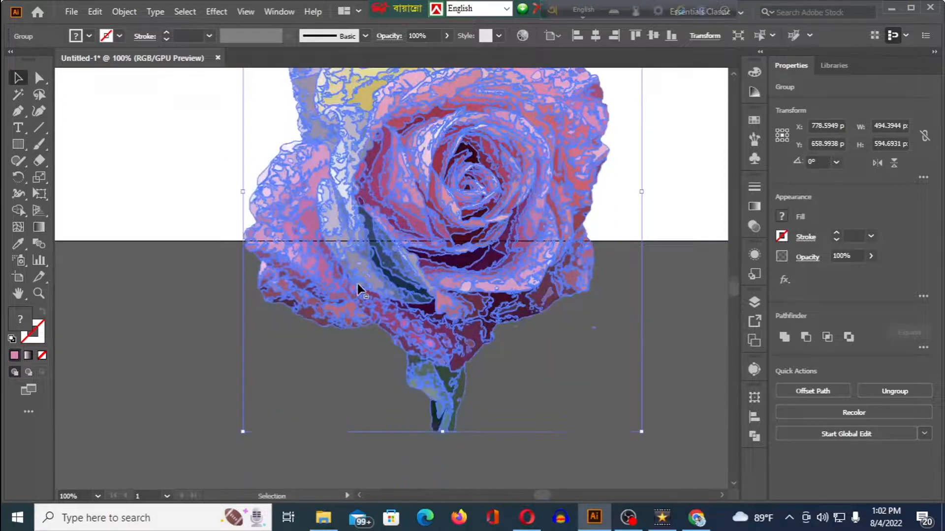
{"action": "left_click_drag", "start_coordinate": [432, 153], "coordinate": [377, 327]}
{"action": "scroll", "coordinate": [389, 269], "scroll_direction": "down", "scroll_amount": 8}
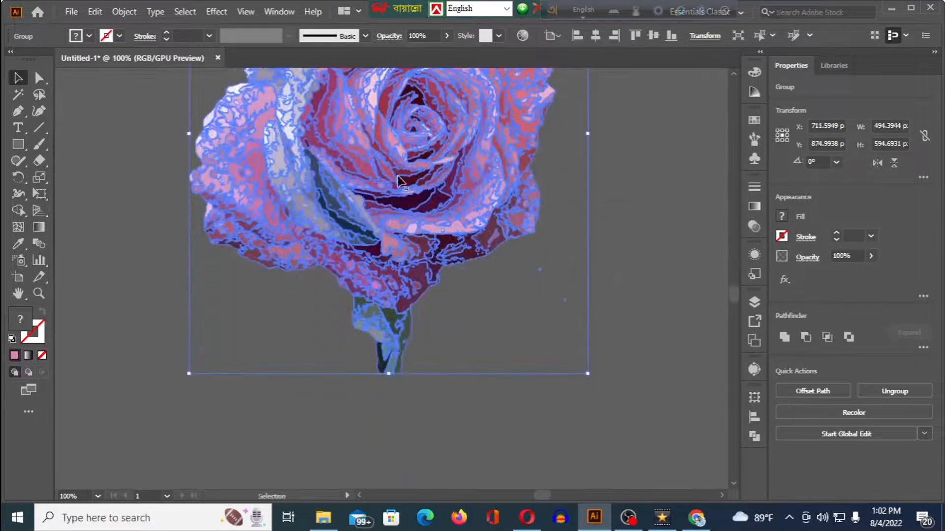
{"action": "left_click_drag", "start_coordinate": [396, 177], "coordinate": [370, 315]}
{"action": "scroll", "coordinate": [373, 285], "scroll_direction": "down", "scroll_amount": 4}
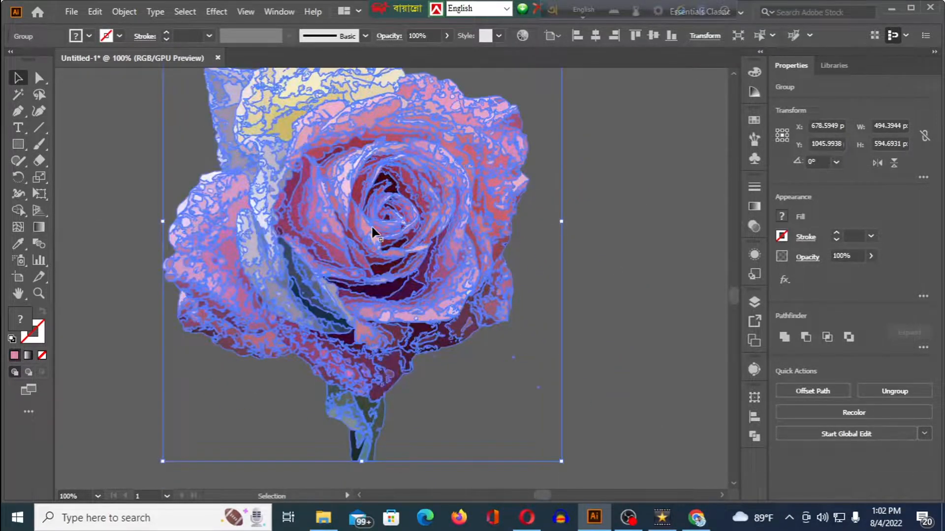
{"action": "scroll", "coordinate": [372, 228], "scroll_direction": "up", "scroll_amount": 4}
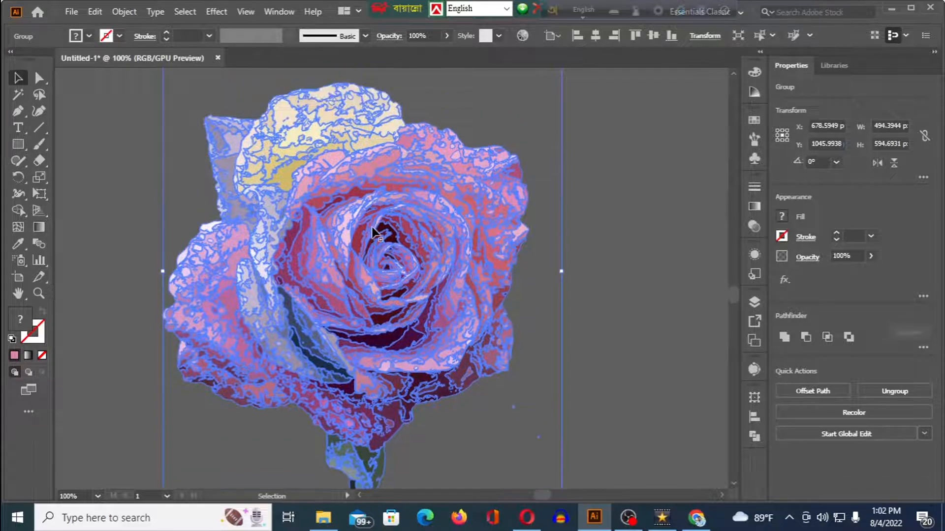
{"action": "scroll", "coordinate": [435, 298], "scroll_direction": "down", "scroll_amount": 3}
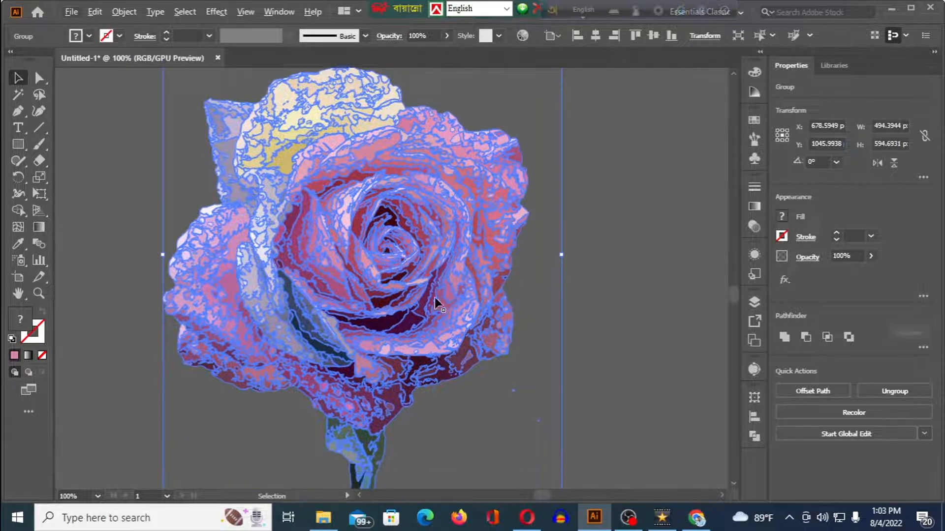
{"action": "scroll", "coordinate": [416, 284], "scroll_direction": "up", "scroll_amount": 1}
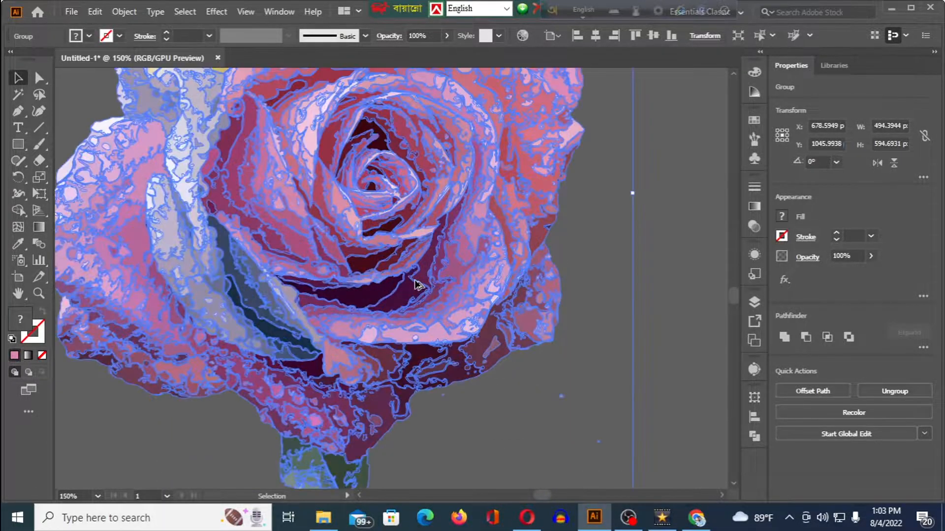
{"action": "scroll", "coordinate": [416, 283], "scroll_direction": "down", "scroll_amount": 2}
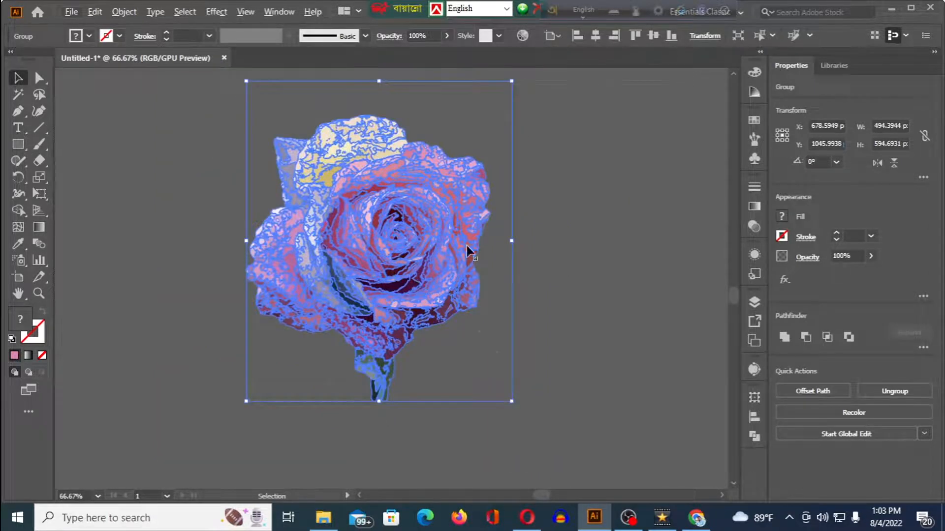
- Move the whole rose group from the dark canvas back onto the white artboard, to about X 653 px, Y 352 px
{"action": "left_click", "coordinate": [565, 204]}
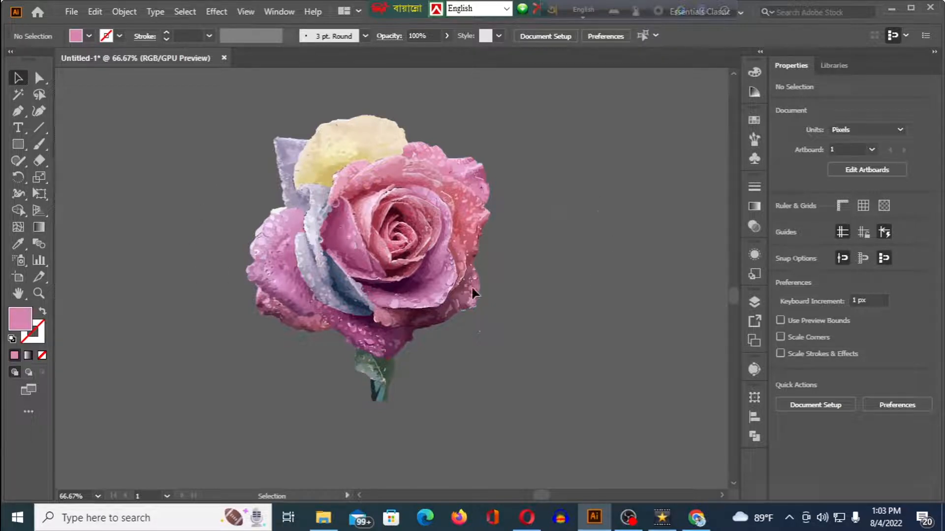
{"action": "scroll", "coordinate": [408, 294], "scroll_direction": "up", "scroll_amount": 5}
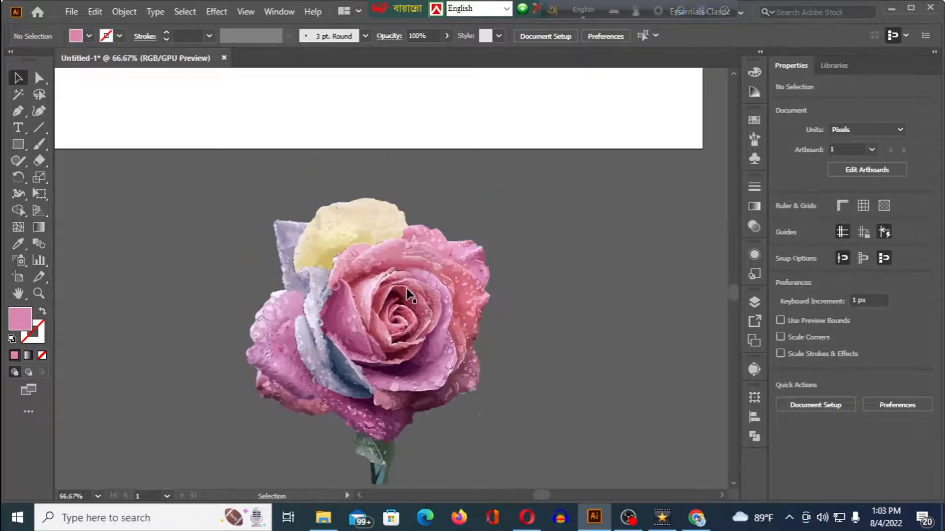
{"action": "left_click_drag", "start_coordinate": [389, 392], "coordinate": [387, 116]}
{"action": "scroll", "coordinate": [377, 198], "scroll_direction": "up", "scroll_amount": 10}
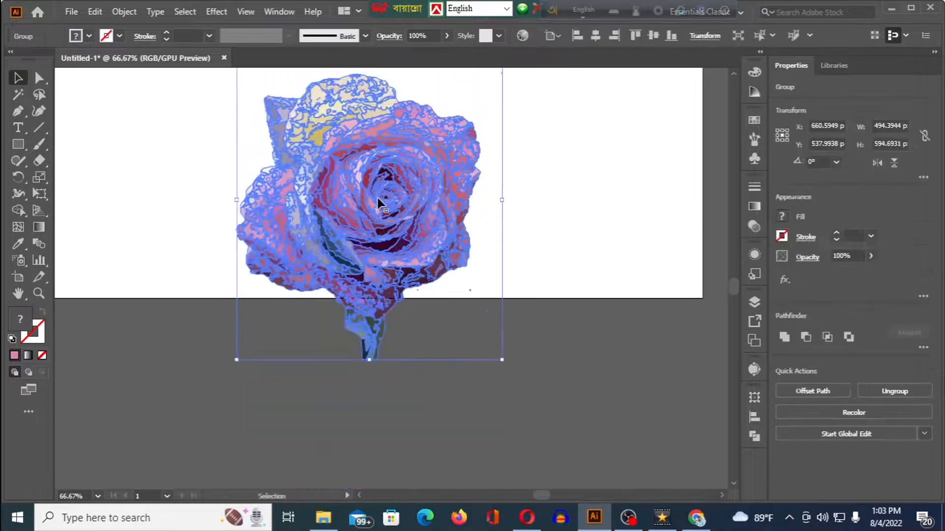
{"action": "left_click_drag", "start_coordinate": [357, 240], "coordinate": [333, 140]}
{"action": "scroll", "coordinate": [339, 207], "scroll_direction": "up", "scroll_amount": 4}
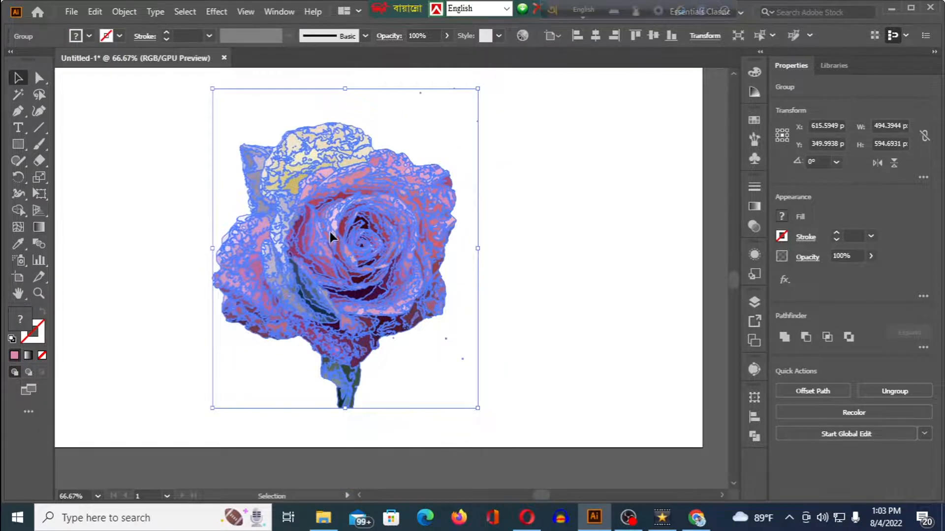
{"action": "mouse_move", "coordinate": [330, 232]}
{"action": "left_mouse_down"}
{"action": "mouse_move", "coordinate": [366, 218]}
{"action": "mouse_move", "coordinate": [350, 199]}
{"action": "mouse_move", "coordinate": [345, 246]}
{"action": "mouse_move", "coordinate": [345, 233]}
{"action": "left_mouse_up"}
{"action": "scroll", "coordinate": [346, 196], "scroll_direction": "up", "scroll_amount": 2}
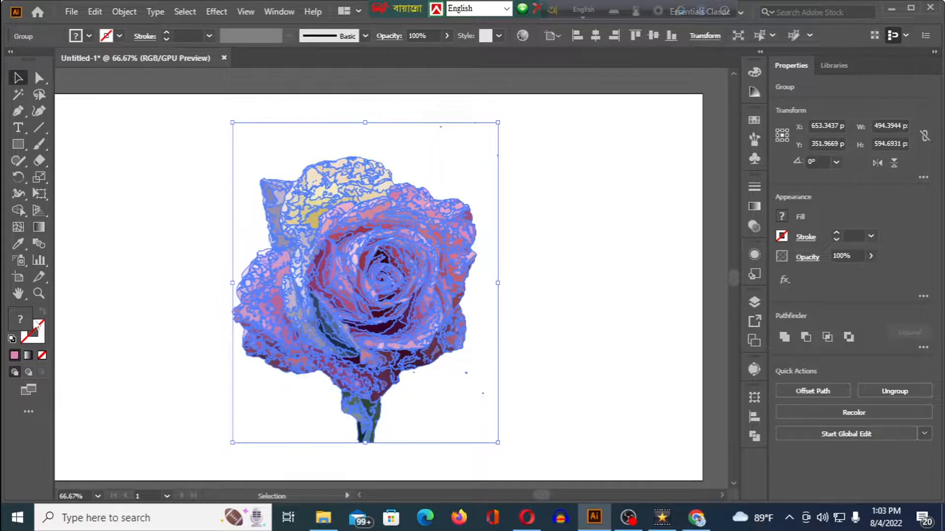
- Draw a rectangle of about 1193 × 707 px covering nearly the whole artboard and send it behind the rose
{"action": "left_click", "coordinate": [17, 145]}
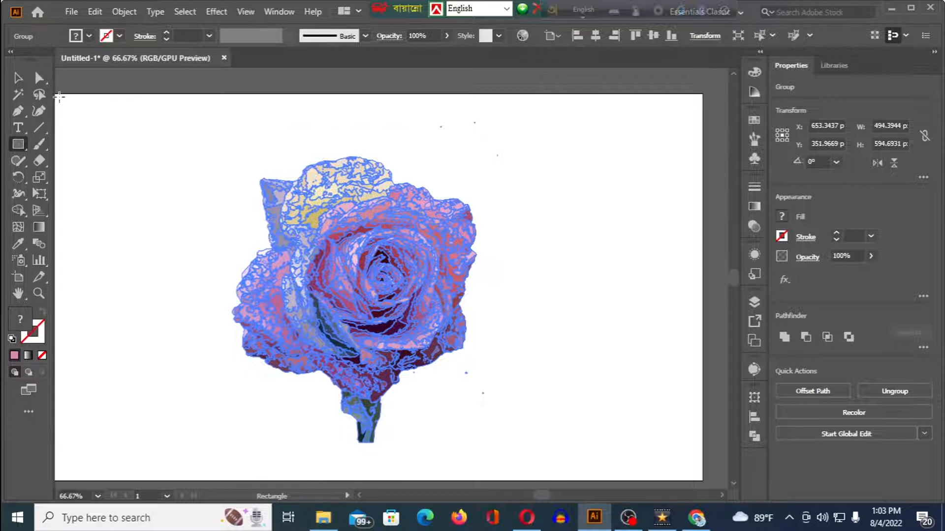
{"action": "left_click_drag", "start_coordinate": [59, 95], "coordinate": [700, 477]}
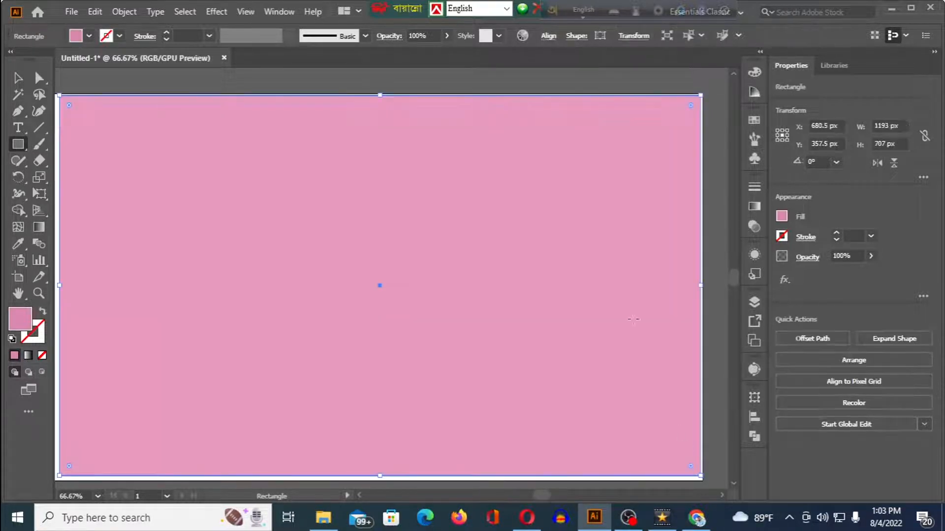
{"action": "right_click", "coordinate": [580, 275]}
{"action": "mouse_move", "coordinate": [625, 437]}
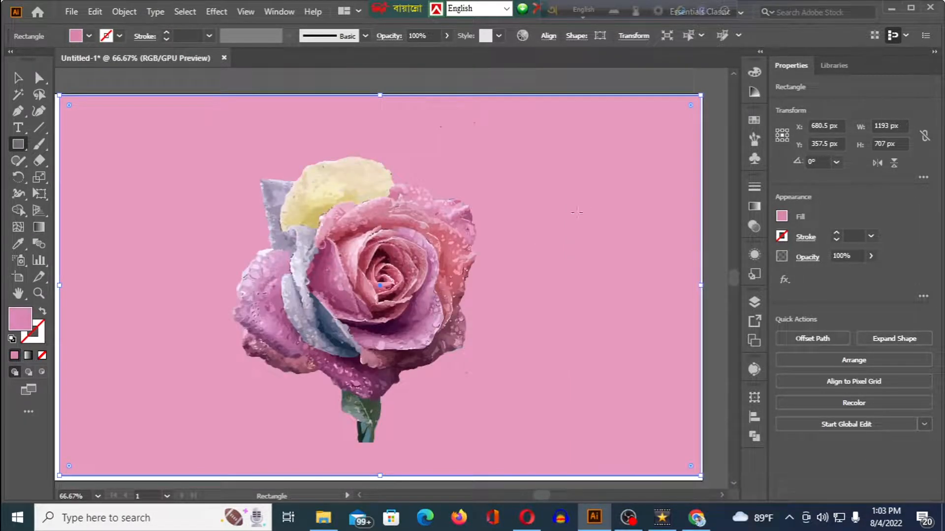
- Fill the background rectangle with the teal swatch and deselect it
{"action": "left_click", "coordinate": [17, 77]}
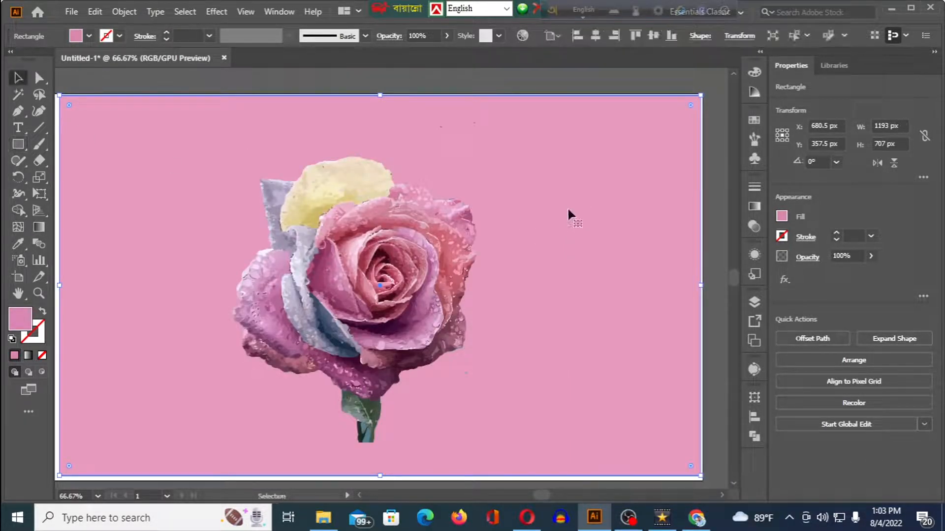
{"action": "left_click", "coordinate": [754, 120]}
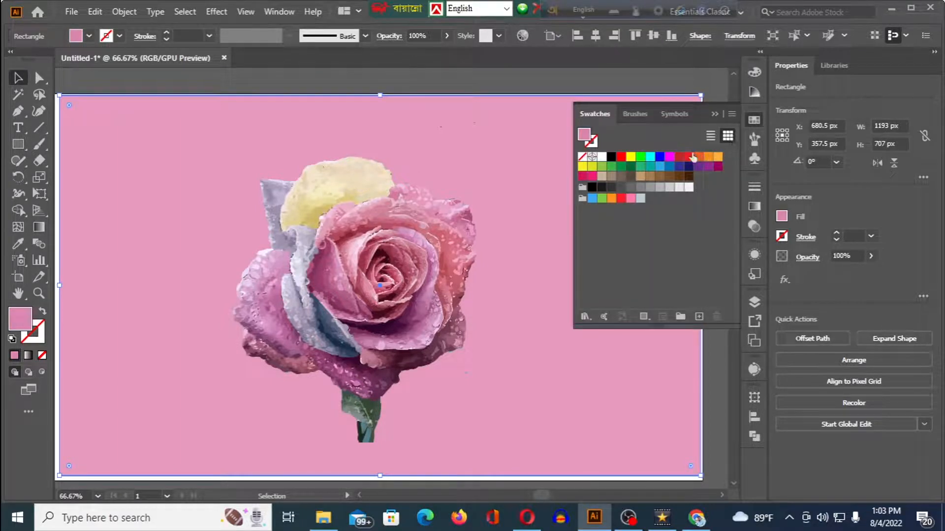
{"action": "left_click", "coordinate": [651, 167]}
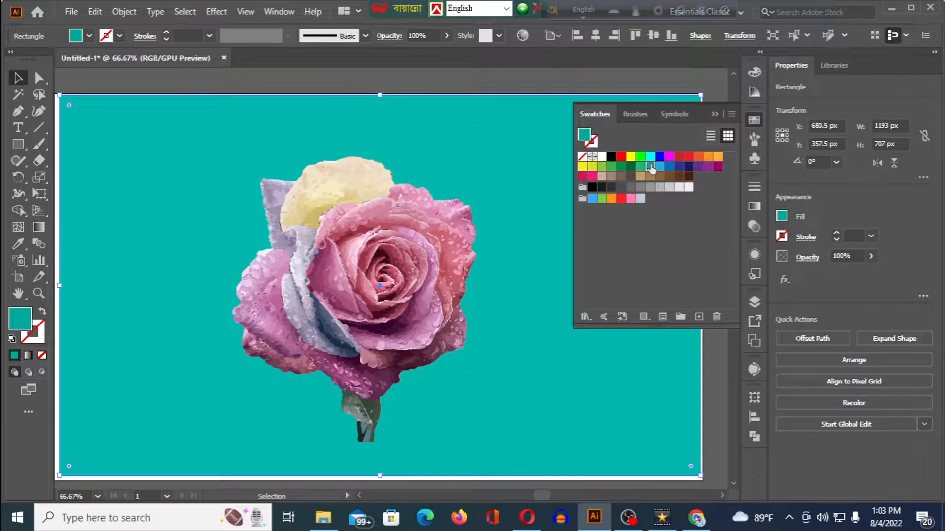
{"action": "left_click", "coordinate": [536, 79]}
{"action": "left_click", "coordinate": [715, 113]}
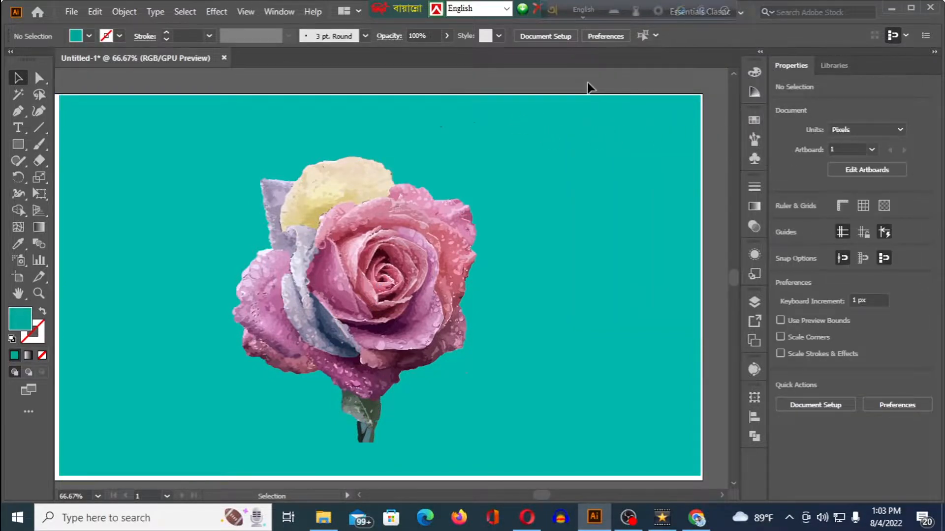